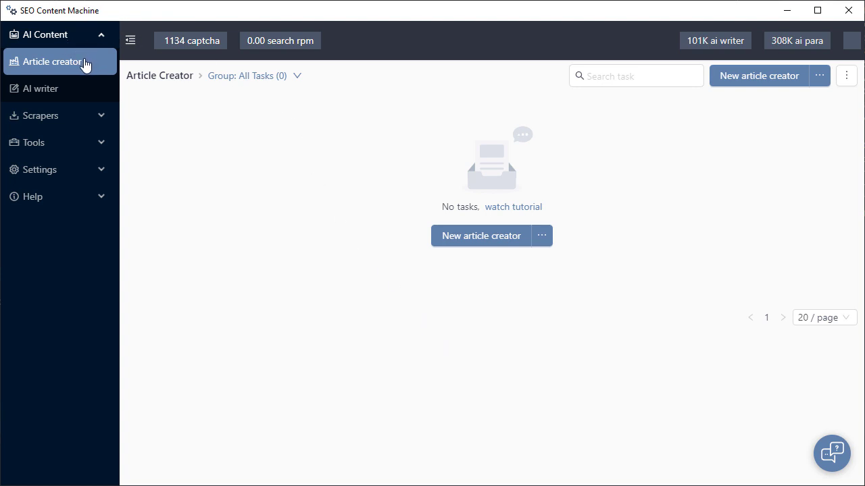
# - Start a new Article Creator task for 'what is green tea', glancing over its Inserts and Settings tabs
pyautogui.click(485, 247)
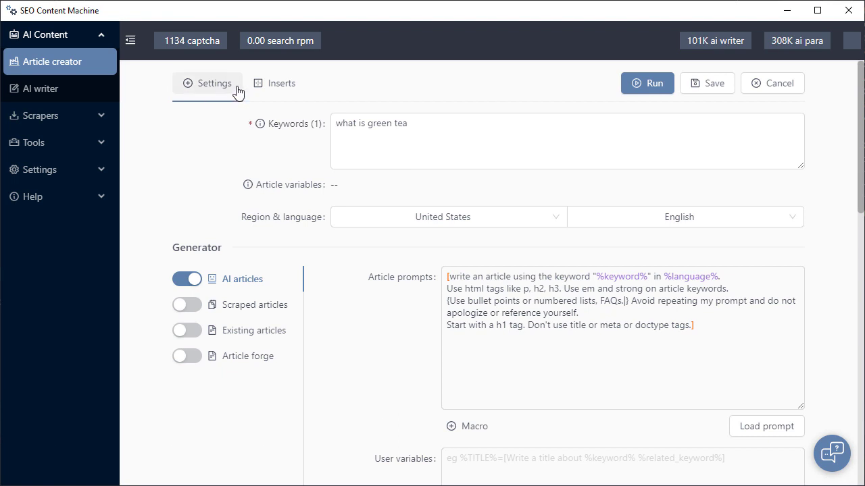
pyautogui.click(272, 88)
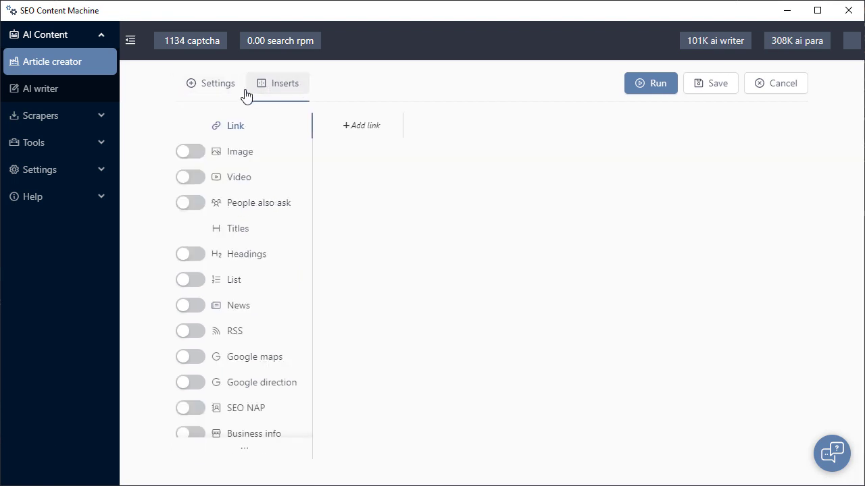
pyautogui.click(202, 88)
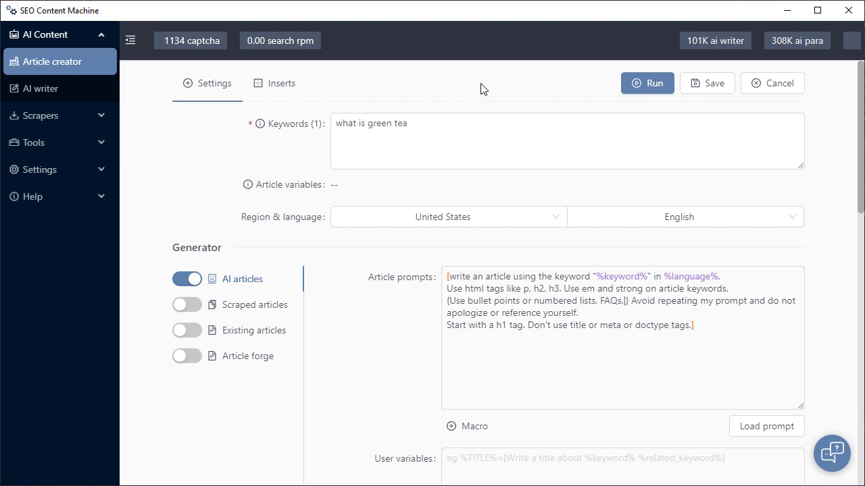
pyautogui.click(660, 89)
pyautogui.click(712, 82)
pyautogui.click(776, 90)
pyautogui.click(468, 137)
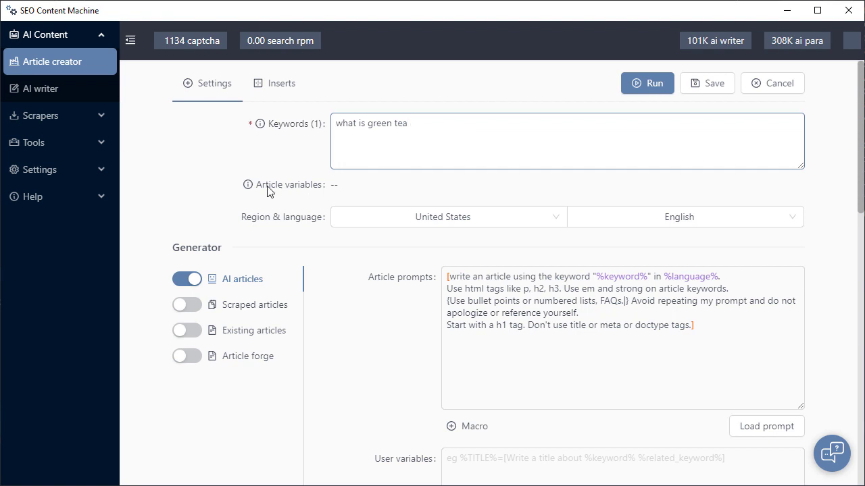
pyautogui.moveTo(249, 188)
pyautogui.scroll(-2, 409, 237)
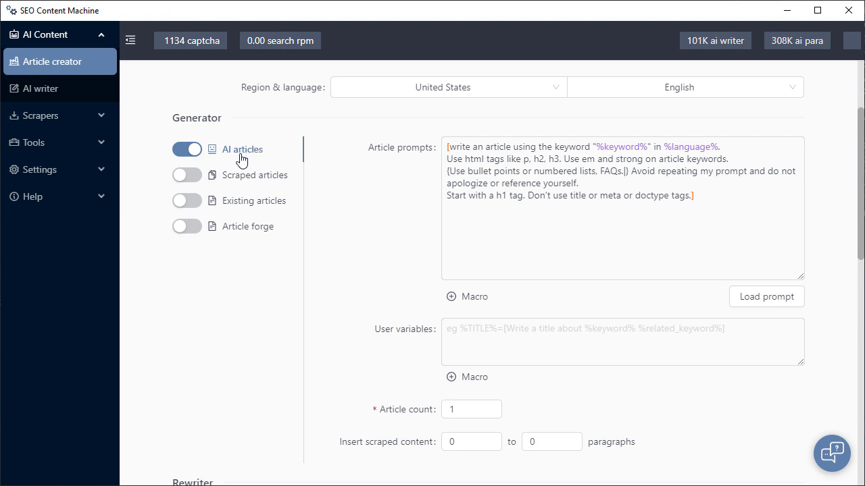
pyautogui.click(187, 157)
pyautogui.click(187, 157)
pyautogui.scroll(2, 614, 193)
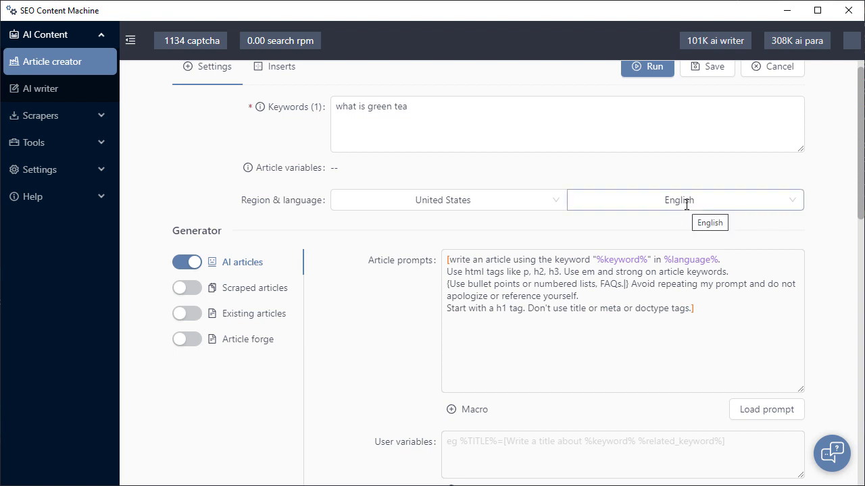
pyautogui.scroll(-3, 377, 331)
pyautogui.click(696, 239)
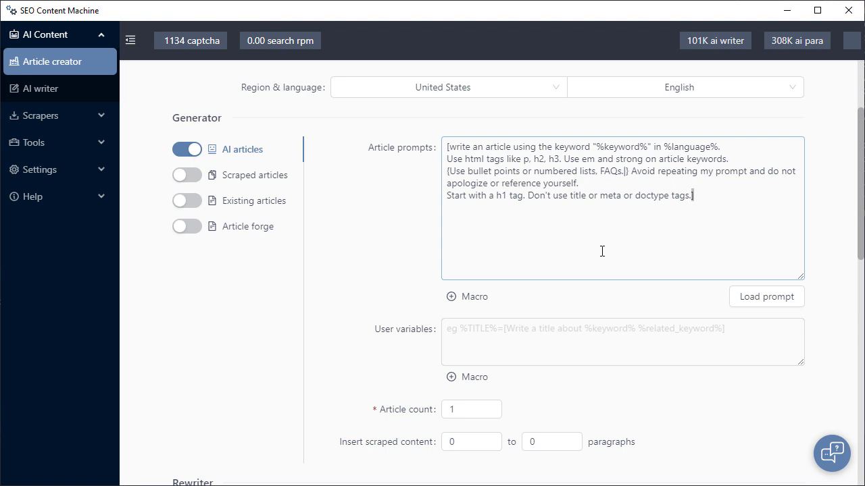
# - Append the %related_keyword% macro to the article prompt and bring up the saved AI prompt templates
pyautogui.click(475, 301)
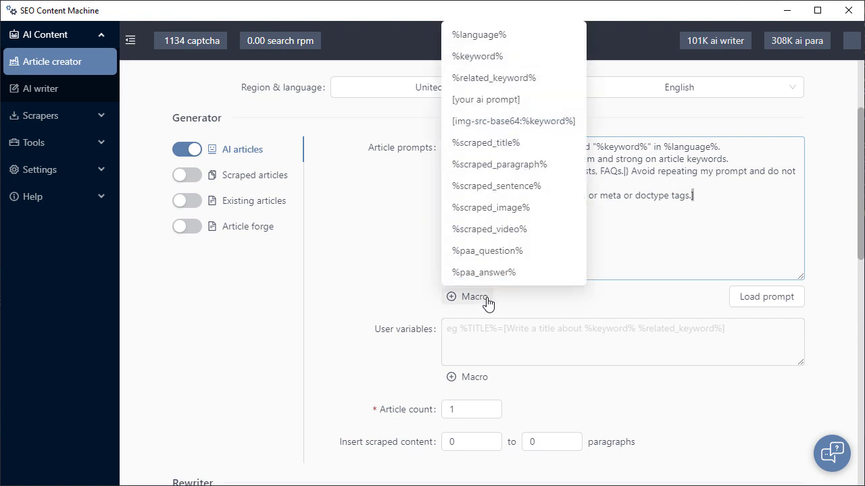
pyautogui.click(517, 79)
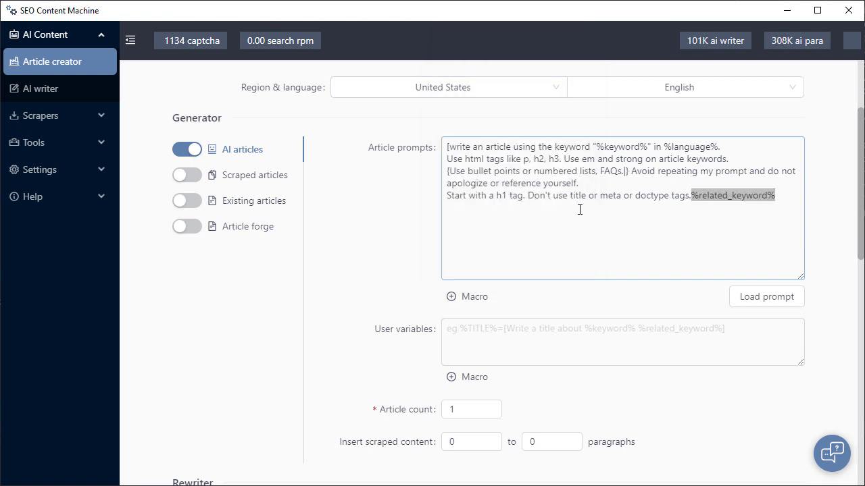
pyautogui.click(774, 304)
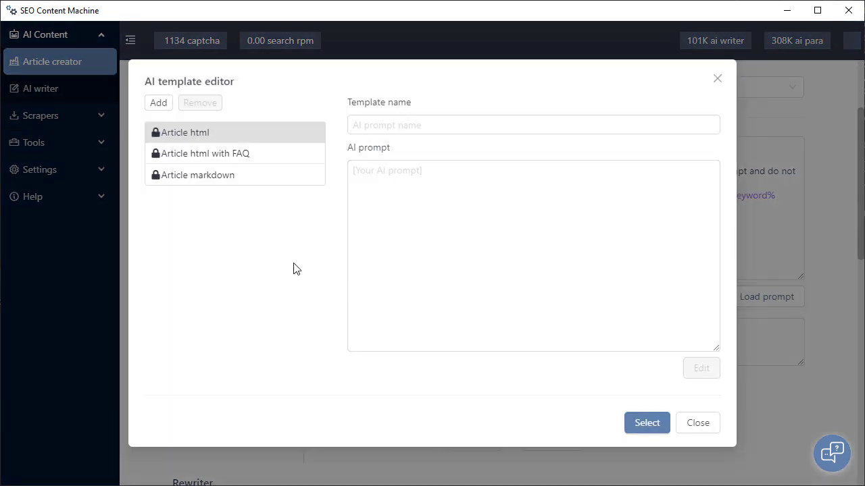
# - Preview the templates, add then delete a blank one, and apply Article html to the prompt
pyautogui.click(233, 154)
pyautogui.click(241, 169)
pyautogui.click(243, 155)
pyautogui.click(243, 137)
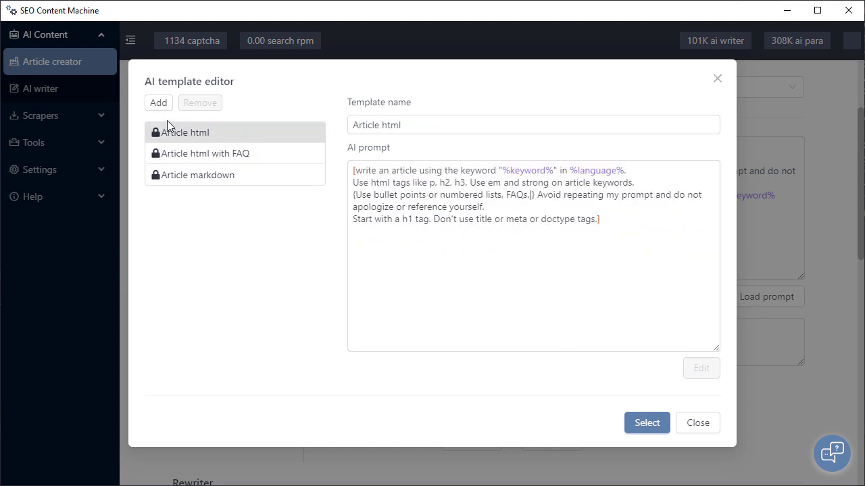
pyautogui.click(160, 104)
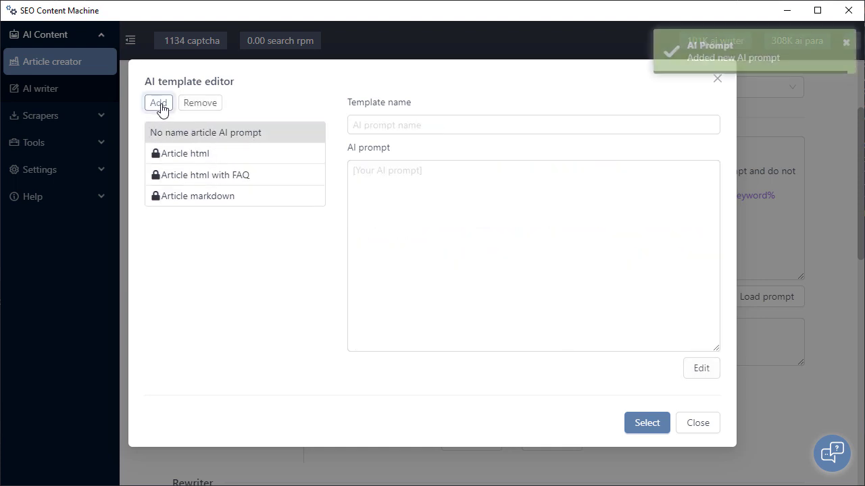
pyautogui.click(202, 107)
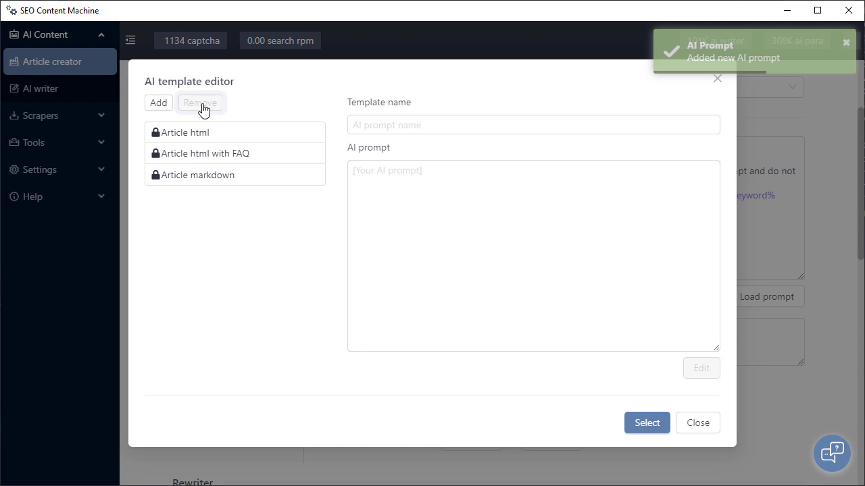
pyautogui.click(233, 140)
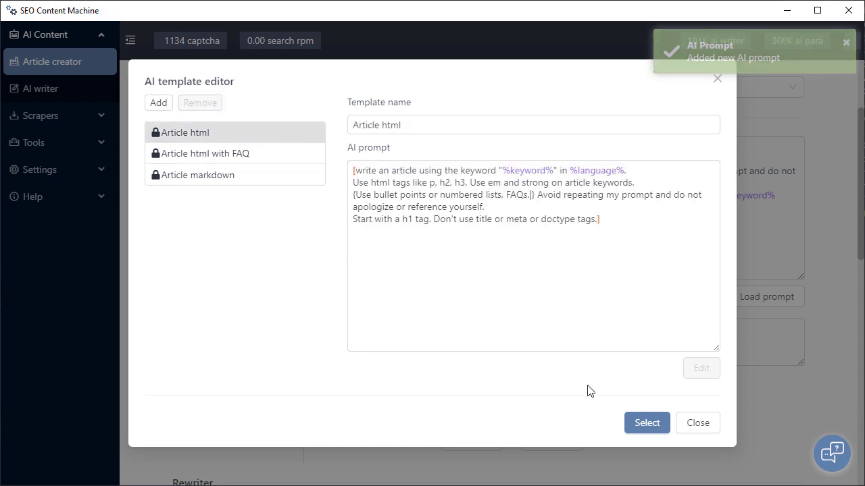
pyautogui.click(645, 427)
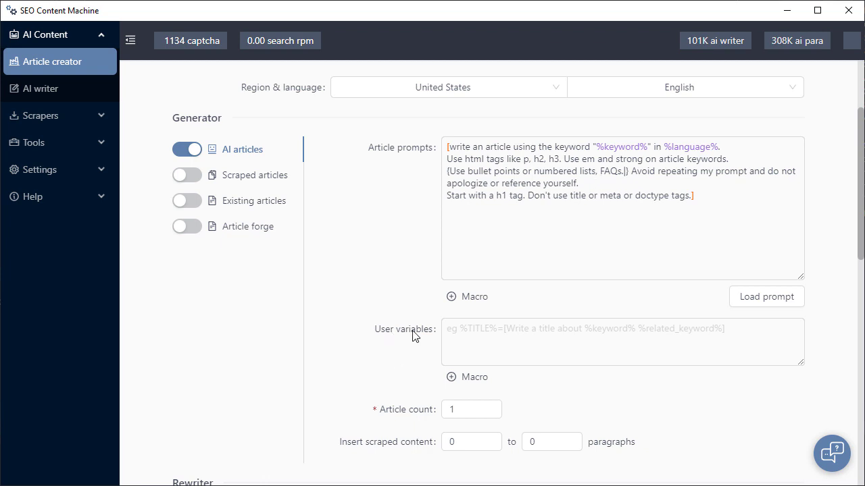
# - Look over the user variables, article prompt and article count, then switch to the Scraped articles generator
pyautogui.click(493, 335)
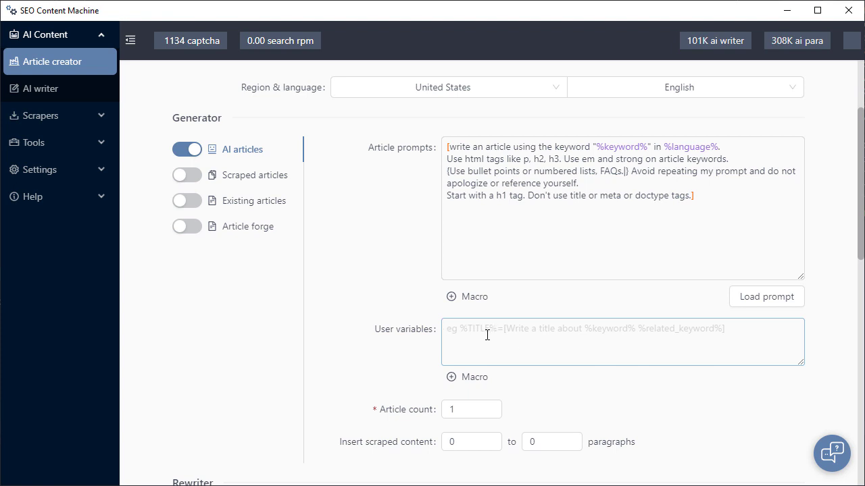
pyautogui.click(535, 192)
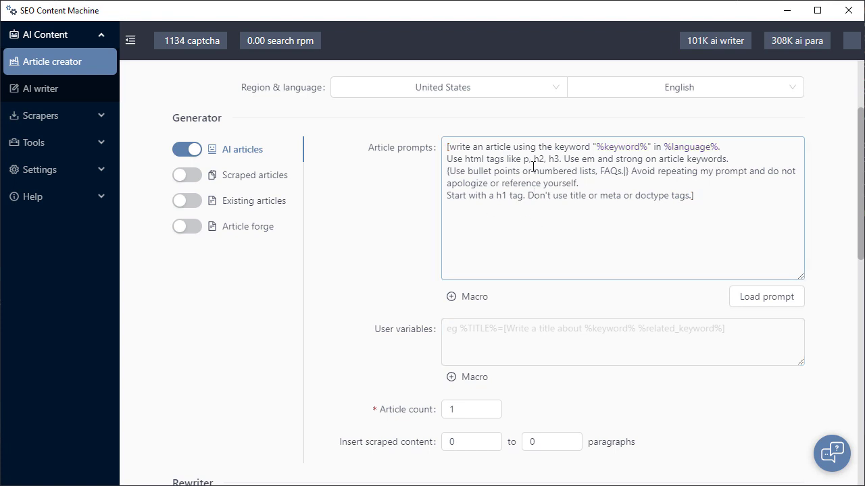
pyautogui.scroll(-2, 401, 304)
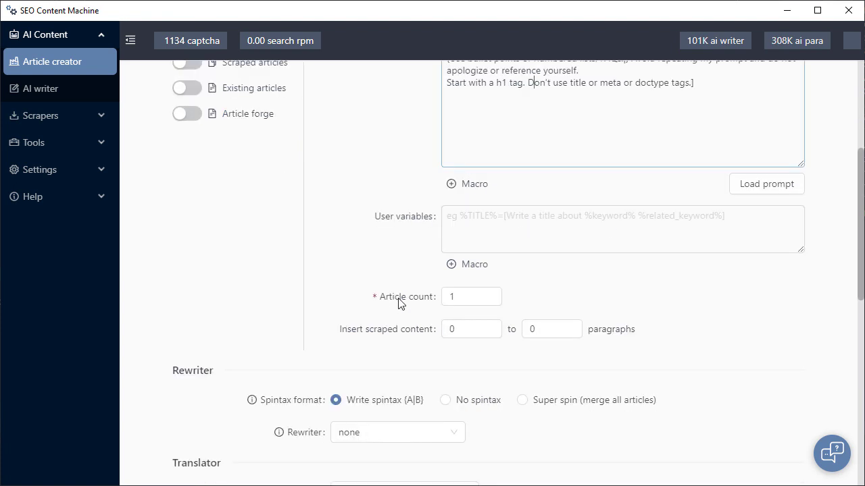
pyautogui.click(469, 296)
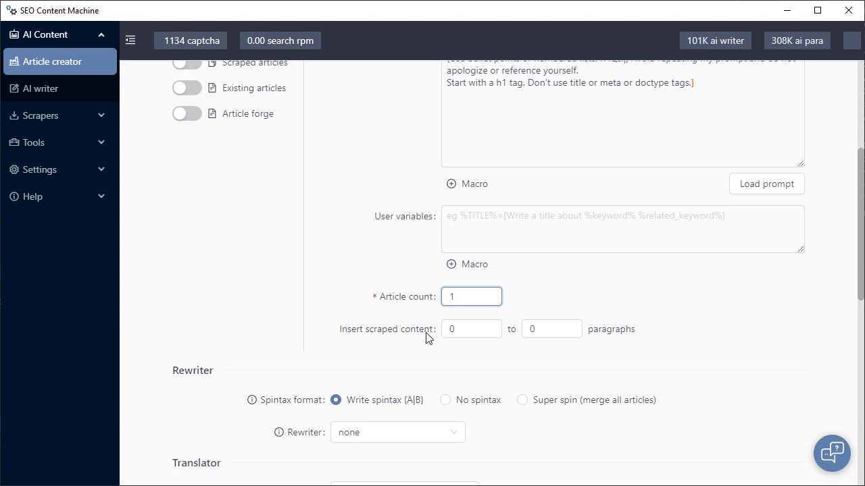
pyautogui.scroll(2, 338, 270)
pyautogui.click(266, 185)
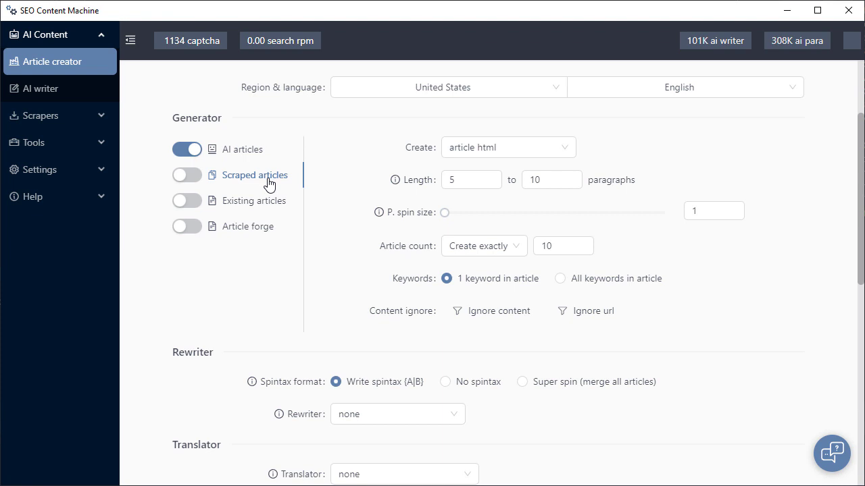
# - Try the gsa ser output template, then revert it to article html
pyautogui.click(560, 147)
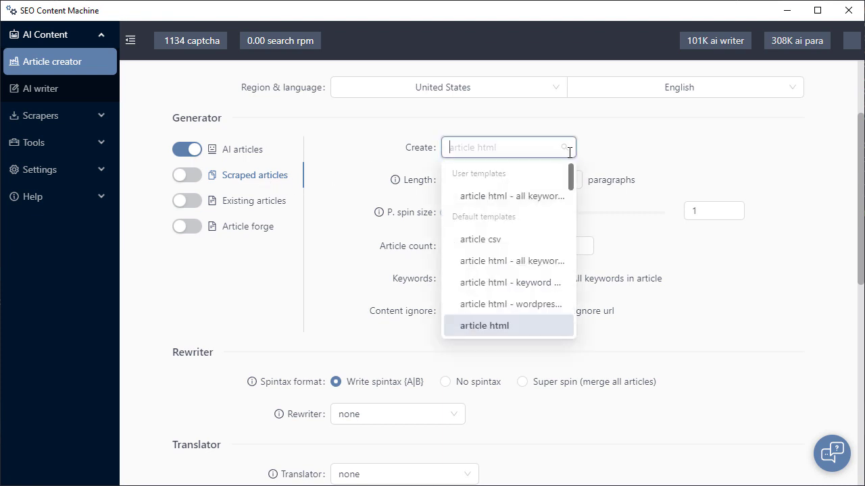
pyautogui.moveTo(573, 174); pyautogui.dragTo(565, 238)
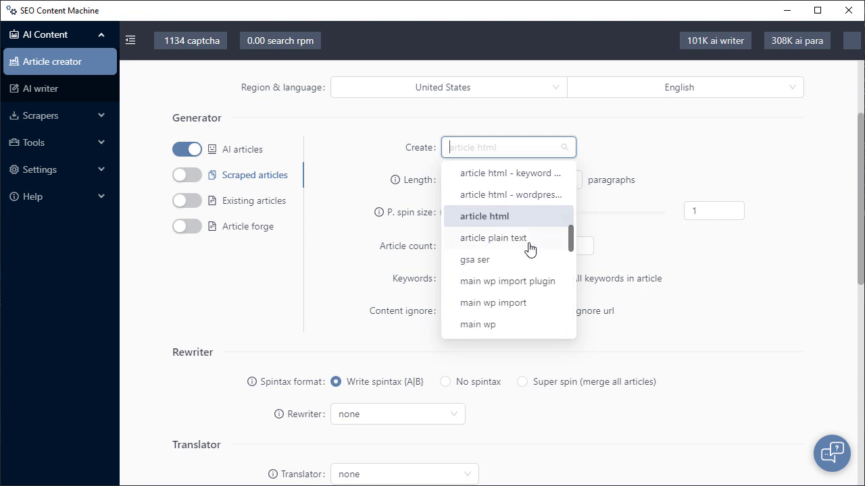
pyautogui.click(502, 262)
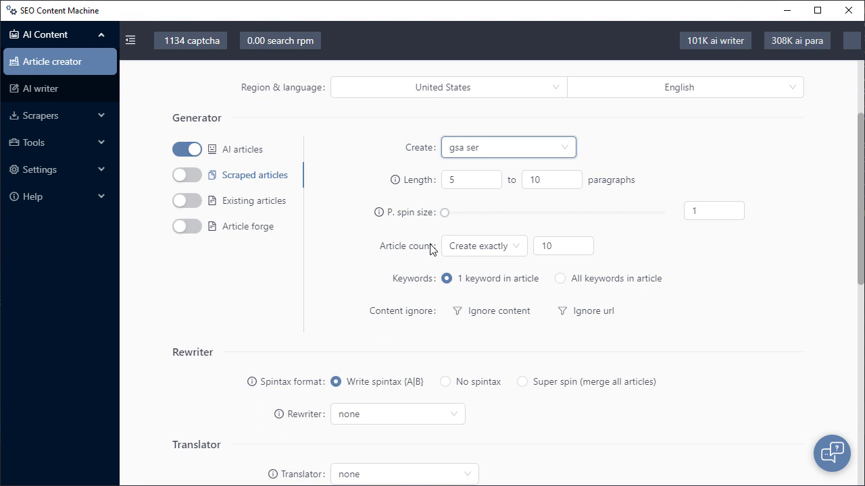
pyautogui.press('Up')
# - Change the article count mode from unique articles to 'Create exactly', keeping 10
pyautogui.moveTo(379, 214)
pyautogui.click(485, 247)
pyautogui.click(495, 274)
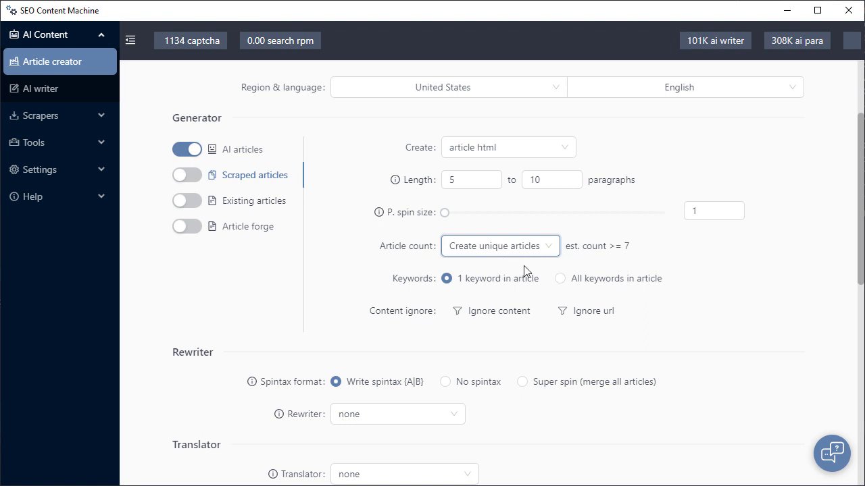
pyautogui.click(523, 257)
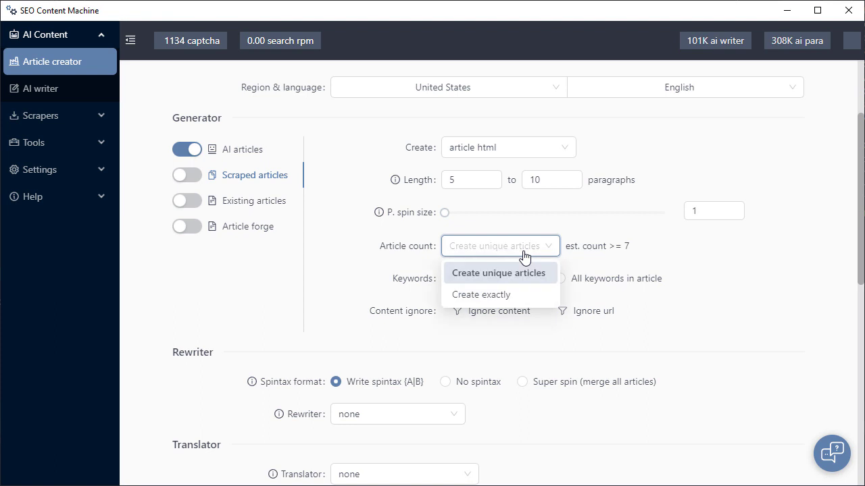
pyautogui.click(501, 292)
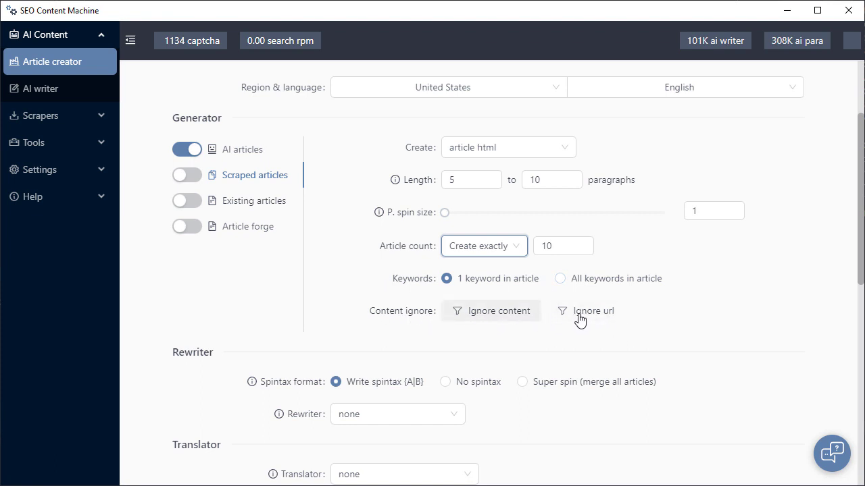
# - Review the ignore-content filters and the empty content cache list, then close them unchanged
pyautogui.click(505, 315)
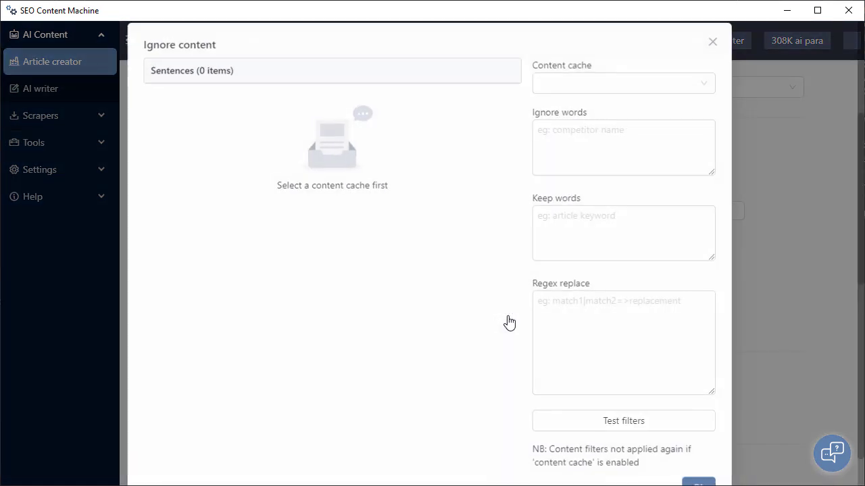
pyautogui.click(690, 85)
pyautogui.click(452, 154)
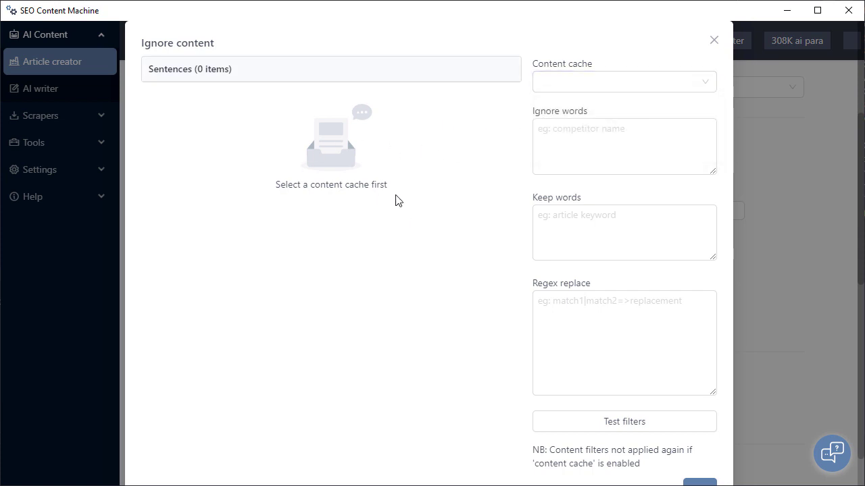
pyautogui.scroll(-1, 435, 228)
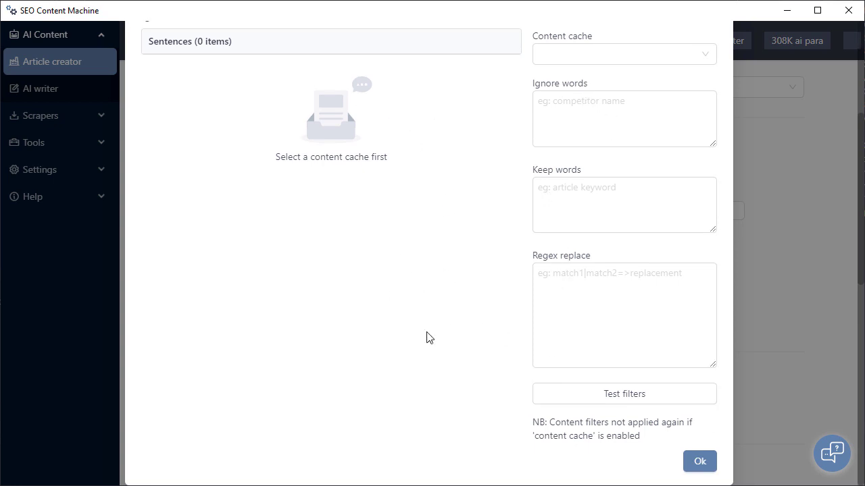
pyautogui.click(706, 462)
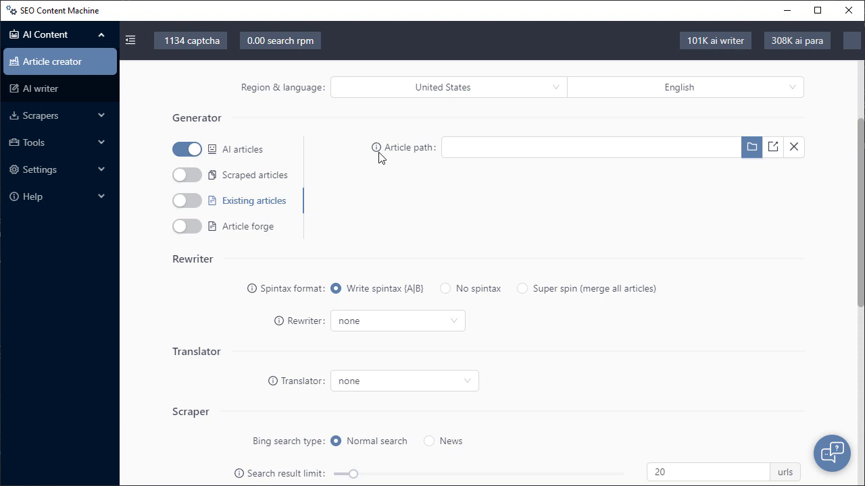
# - Leave the Article path empty and switch to the Article forge generator settings
pyautogui.click(662, 147)
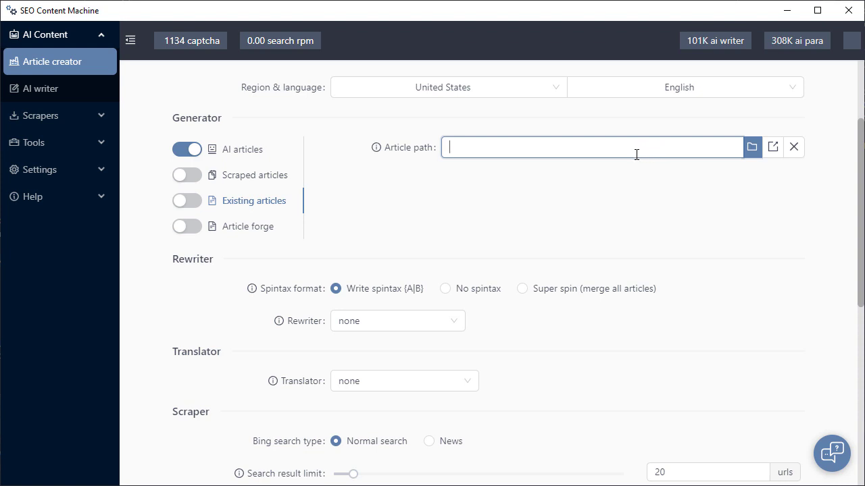
pyautogui.click(254, 233)
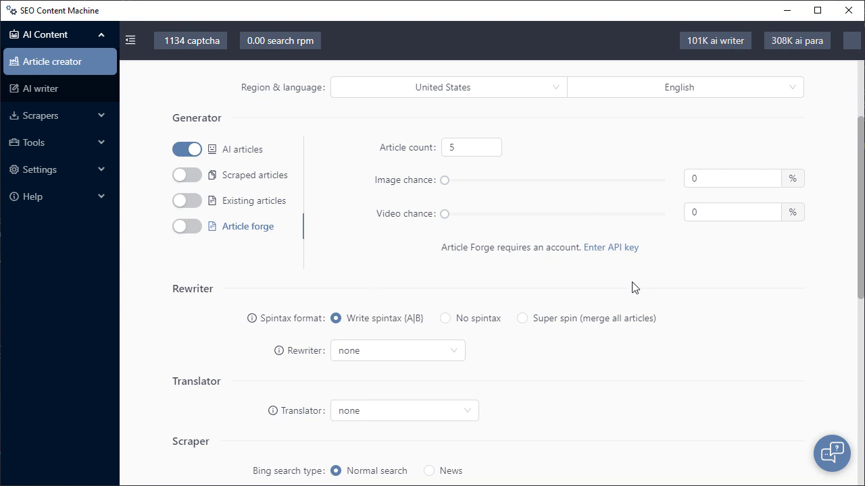
pyautogui.scroll(-2, 210, 206)
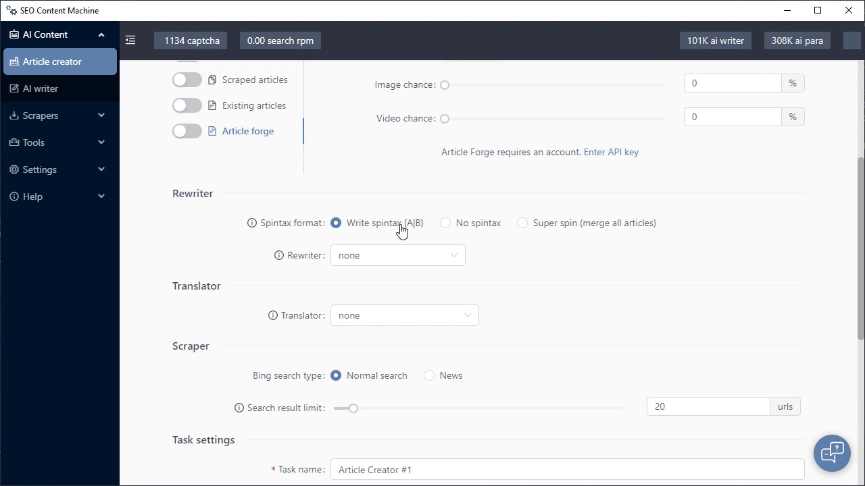
pyautogui.click(480, 230)
pyautogui.click(553, 230)
pyautogui.click(386, 228)
pyautogui.click(456, 255)
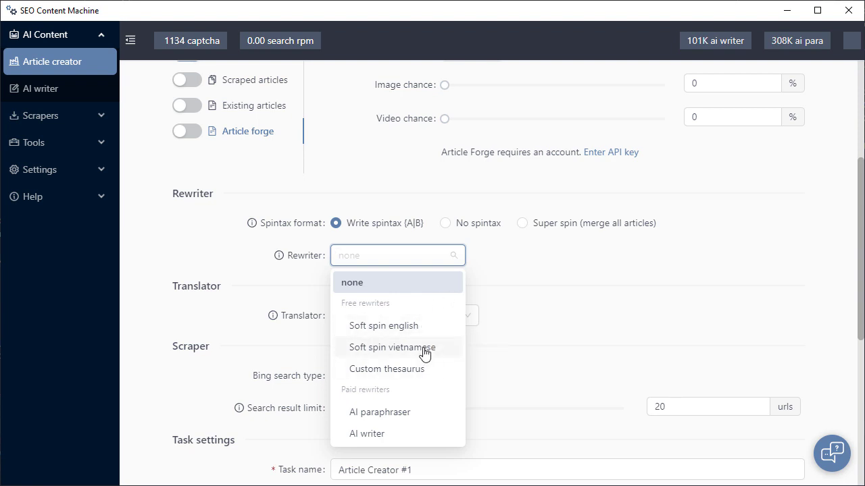
pyautogui.scroll(-3, 424, 353)
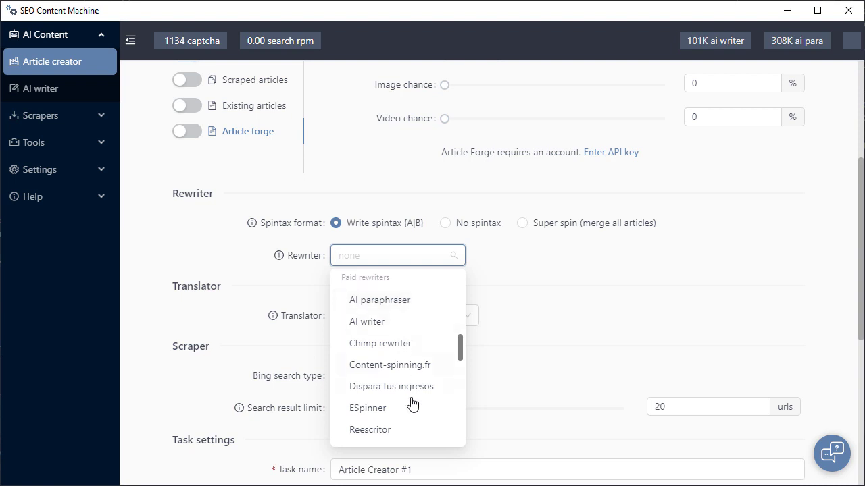
pyautogui.click(388, 329)
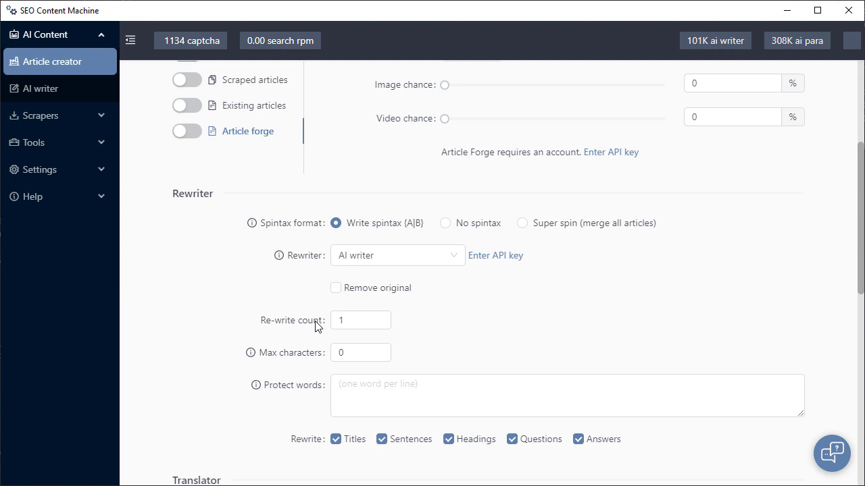
pyautogui.click(398, 255)
pyautogui.click(459, 322)
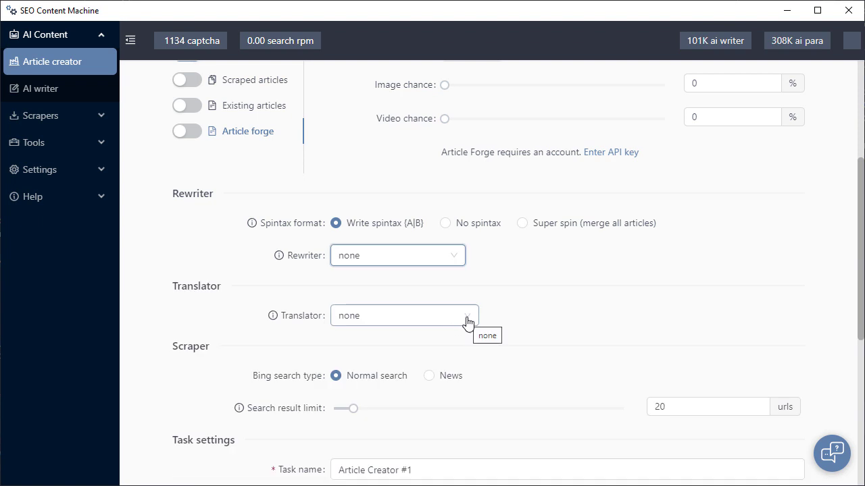
# - Browse the Translator list and keep none, then expand the Settings section of the sidebar
pyautogui.click(468, 323)
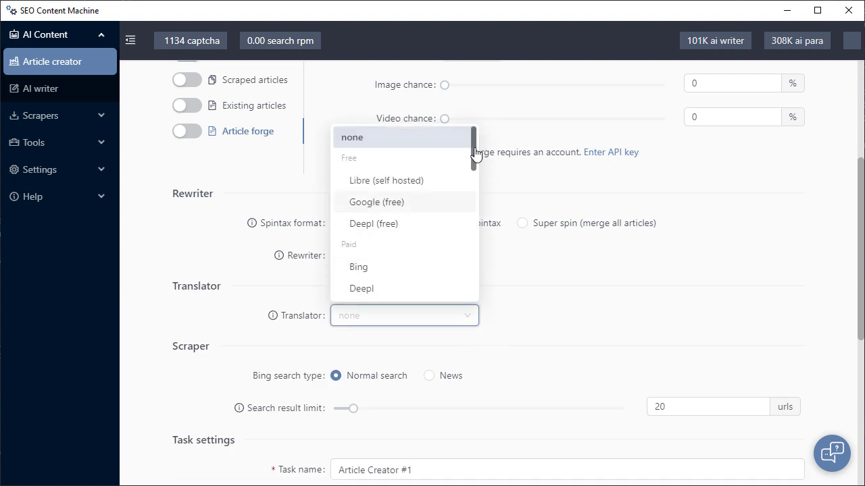
pyautogui.scroll(-1, 477, 159)
pyautogui.scroll(-2, 479, 165)
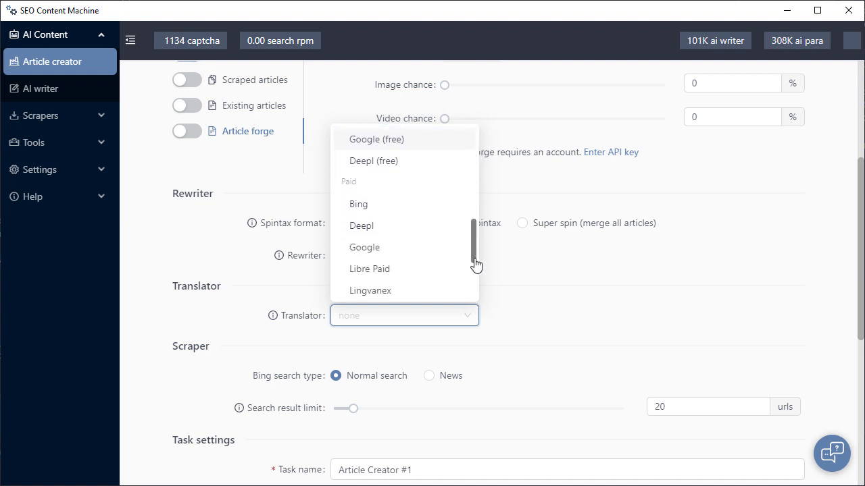
pyautogui.scroll(3, 479, 254)
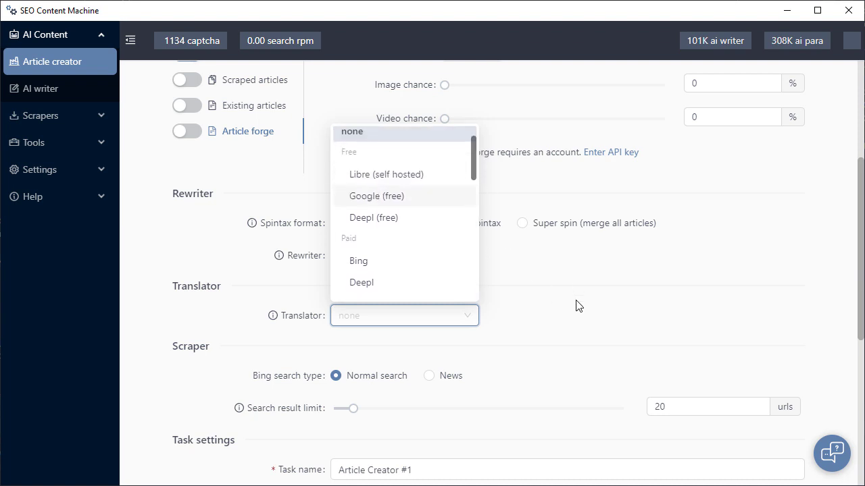
pyautogui.click(576, 305)
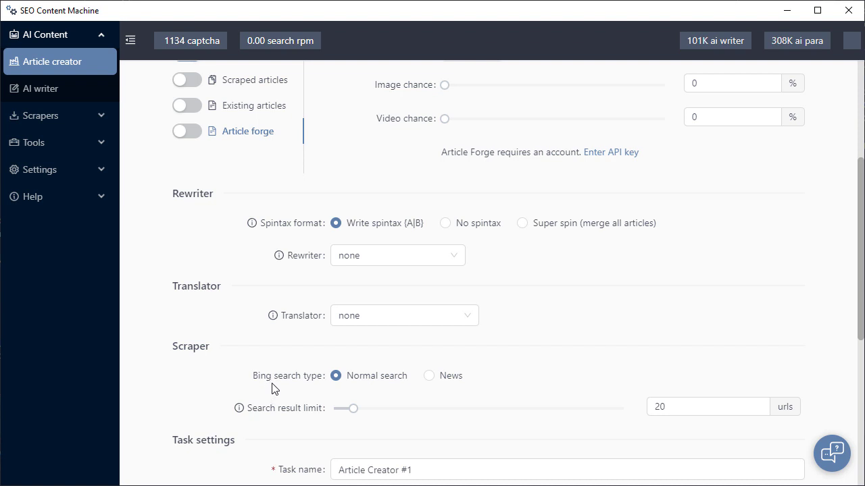
pyautogui.click(102, 175)
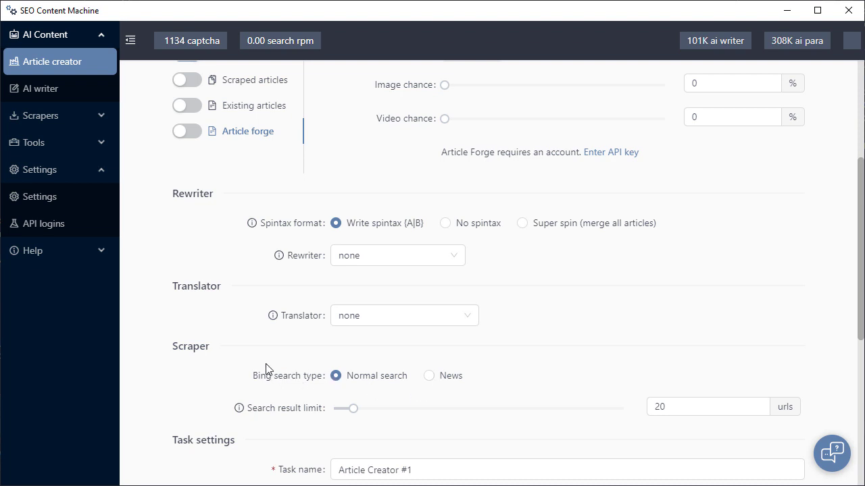
pyautogui.scroll(-3, 255, 354)
pyautogui.scroll(-2, 245, 340)
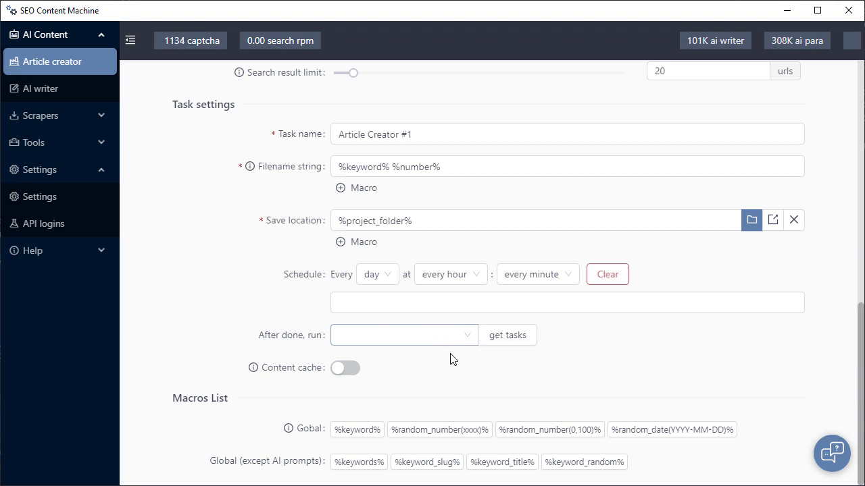
pyautogui.click(517, 343)
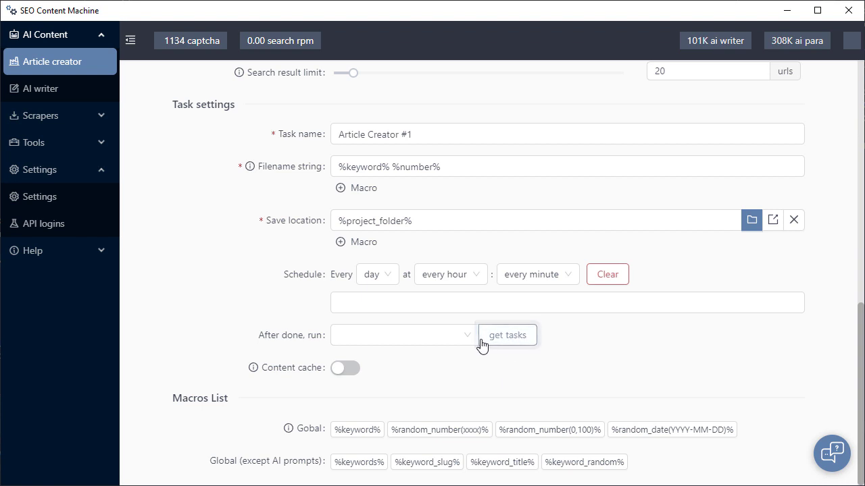
pyautogui.click(465, 340)
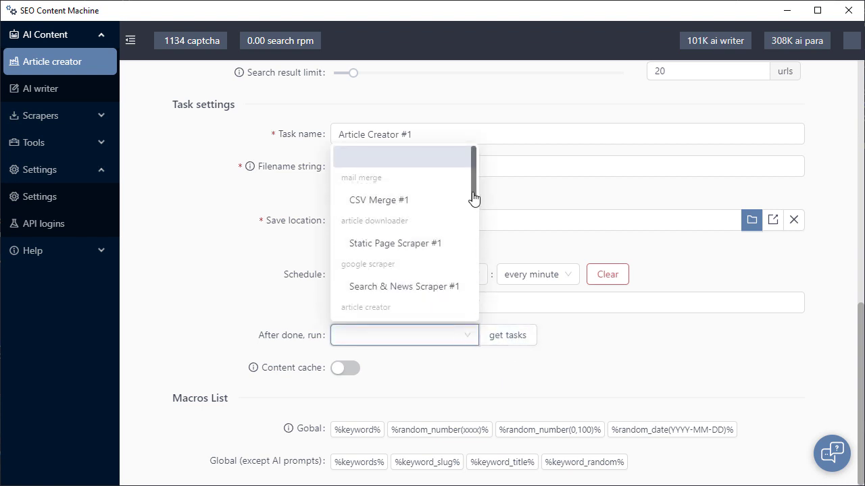
pyautogui.scroll(-2, 479, 239)
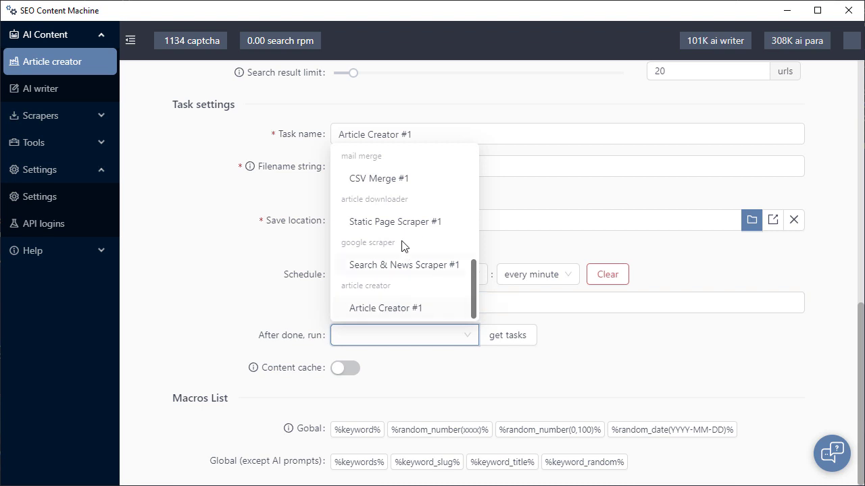
pyautogui.scroll(1, 393, 293)
pyautogui.scroll(-1, 397, 277)
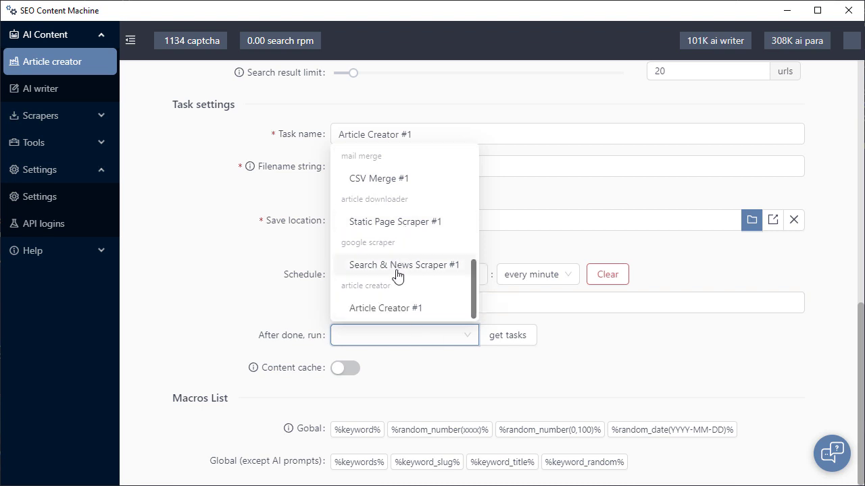
pyautogui.click(415, 318)
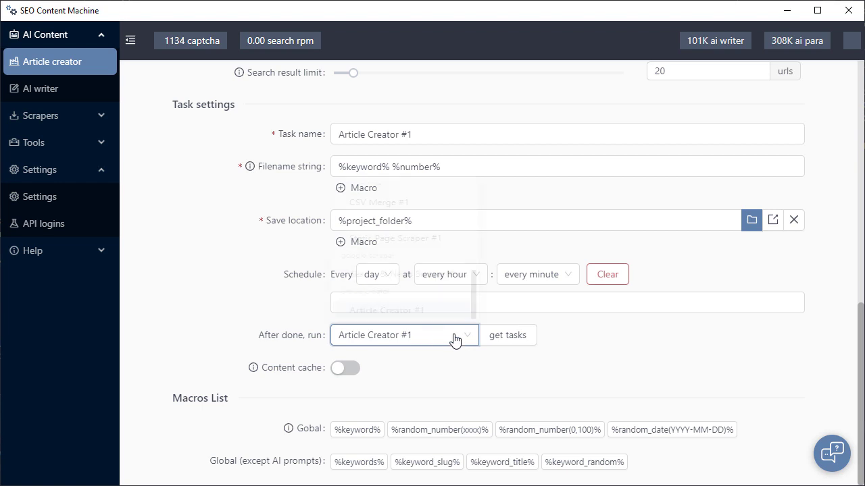
pyautogui.click(454, 339)
pyautogui.click(402, 170)
pyautogui.click(596, 352)
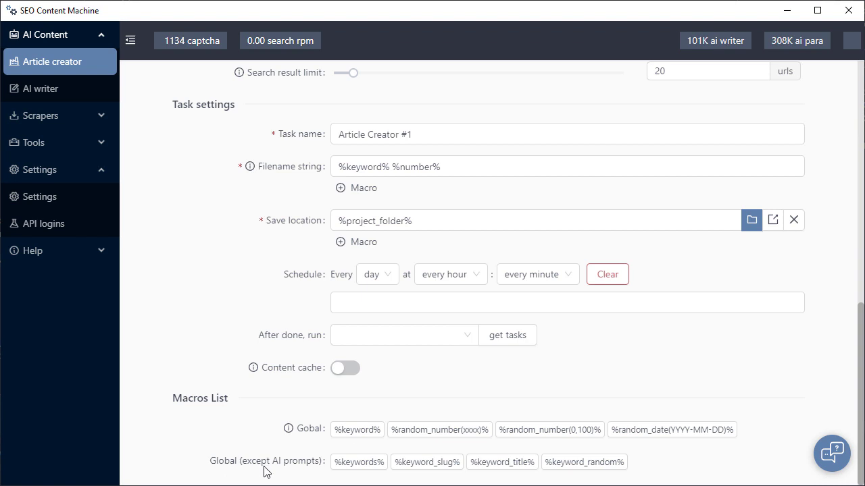
pyautogui.scroll(15, 281, 466)
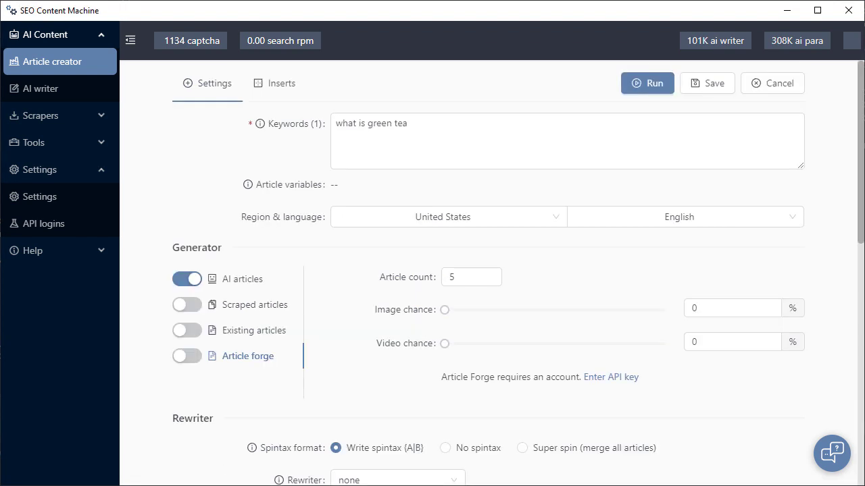
# - Show the task's Inserts options and scroll through the full list of insert types
pyautogui.click(289, 88)
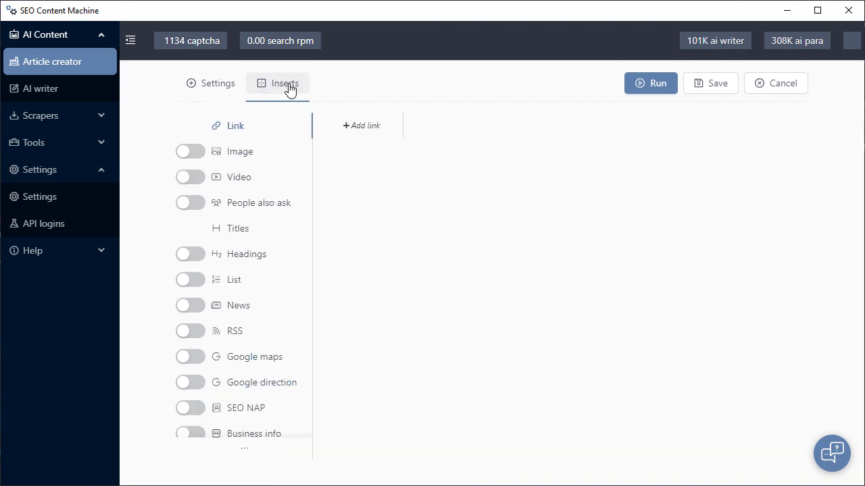
pyautogui.moveTo(313, 128); pyautogui.dragTo(280, 251)
pyautogui.scroll(-4, 270, 260)
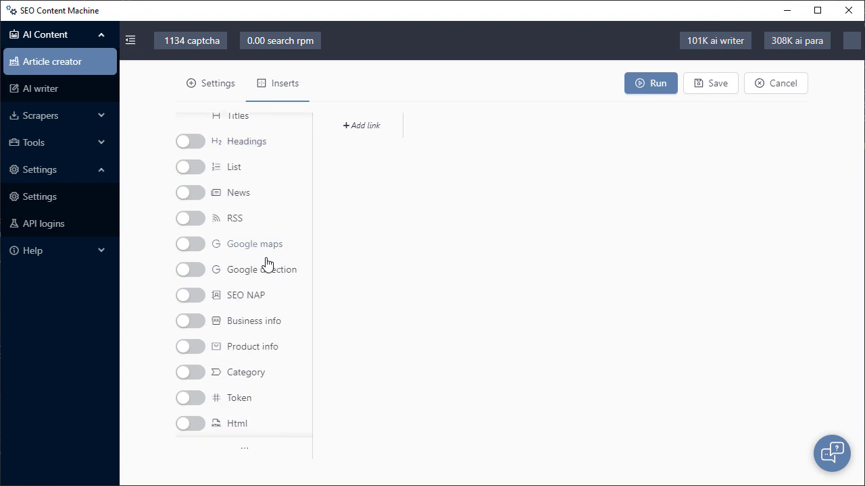
pyautogui.click(247, 451)
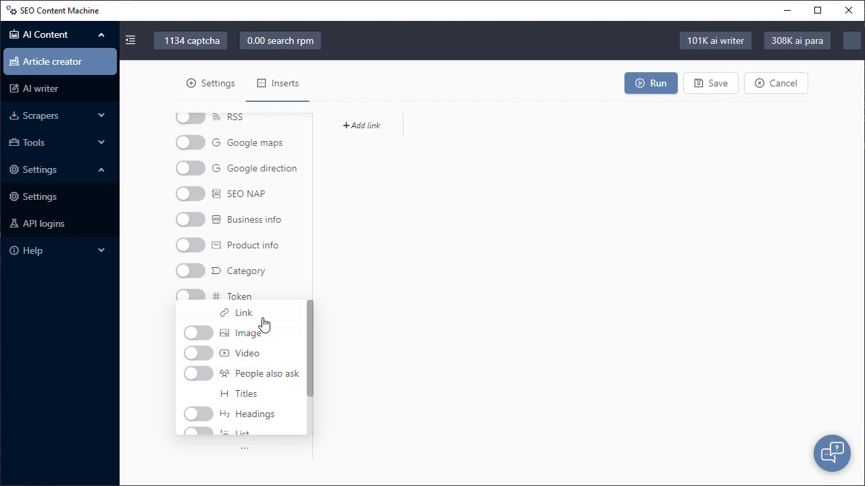
pyautogui.scroll(-1, 264, 338)
pyautogui.scroll(1, 262, 405)
pyautogui.scroll(3, 250, 147)
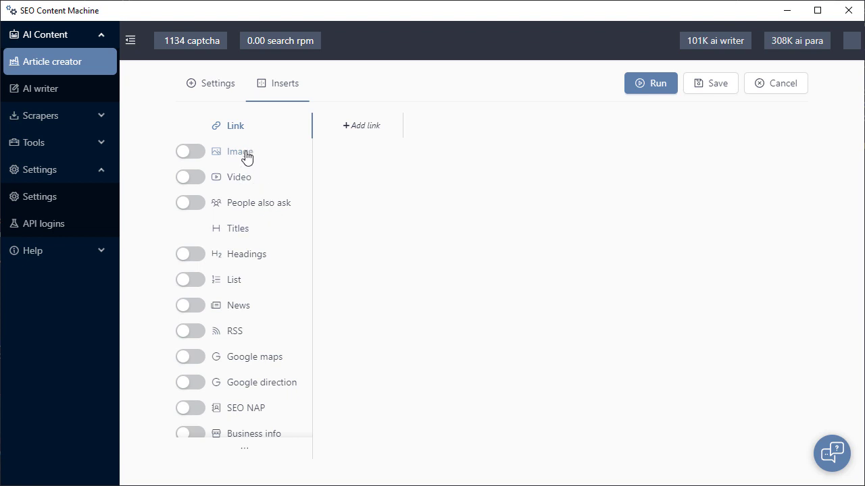
# - Switch on the Image insert for one centred Bing image, checking the image scraping tool
pyautogui.click(243, 153)
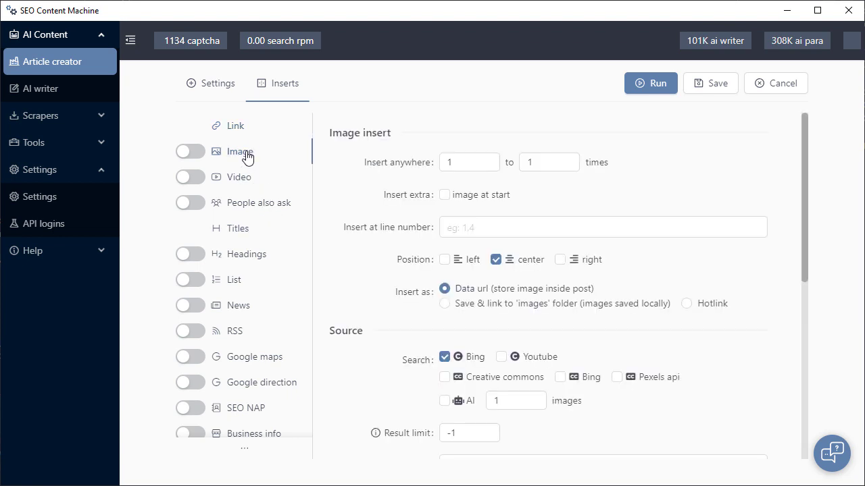
pyautogui.click(192, 152)
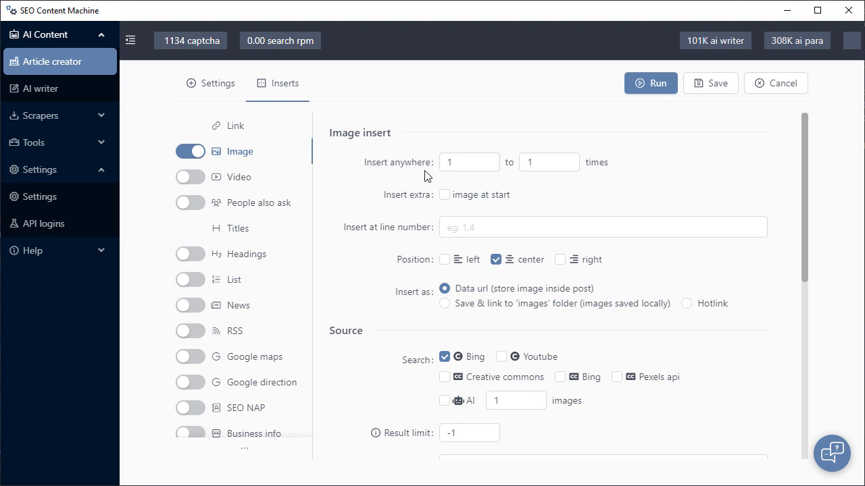
pyautogui.moveTo(805, 192); pyautogui.dragTo(811, 253)
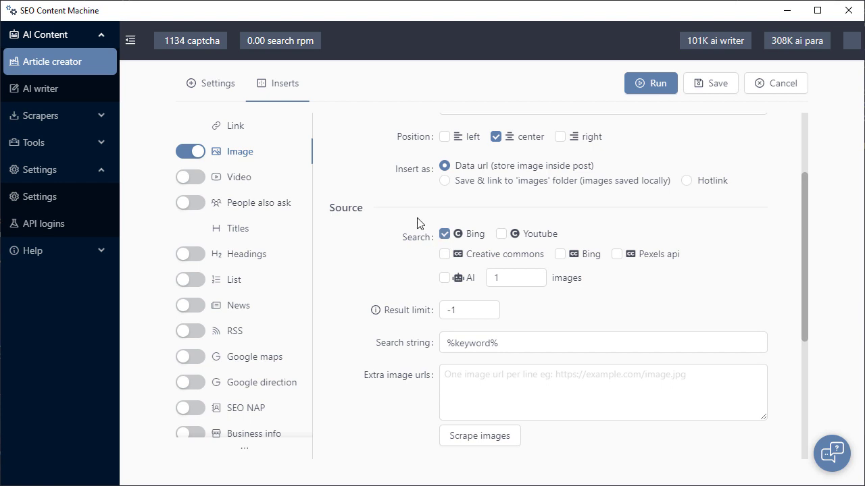
pyautogui.moveTo(805, 207); pyautogui.dragTo(809, 344)
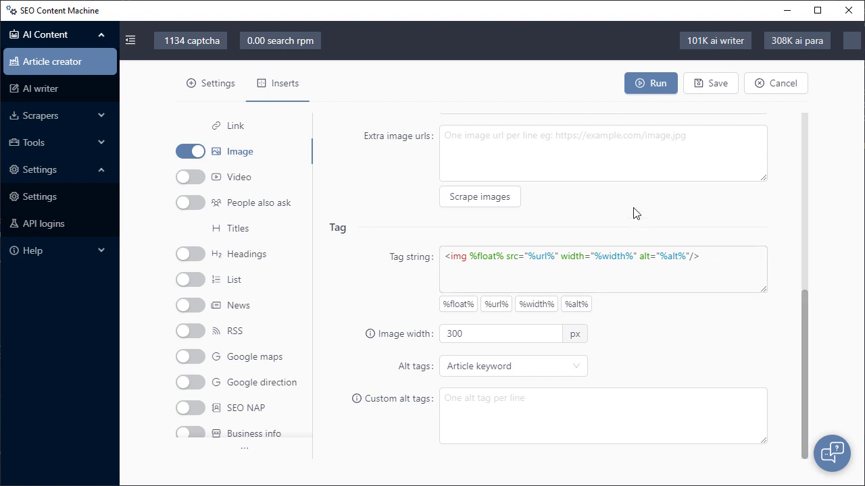
pyautogui.click(494, 208)
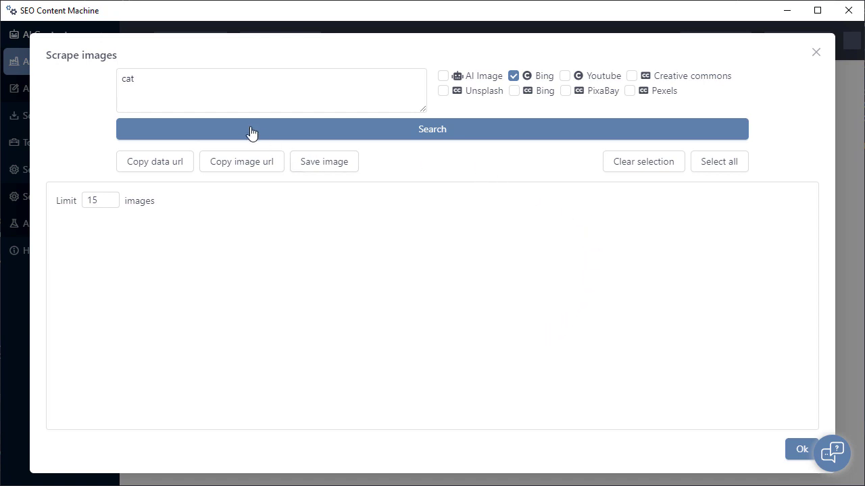
pyautogui.click(798, 450)
pyautogui.scroll(10, 804, 336)
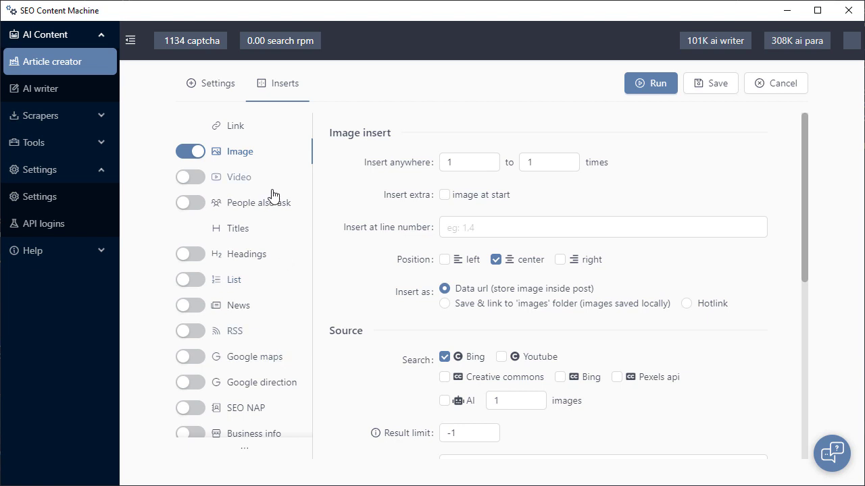
# - Inspect the Google direction and SEO NAP inserts, then return to the 'what is green tea' Settings tab
pyautogui.scroll(-2, 285, 257)
pyautogui.click(267, 271)
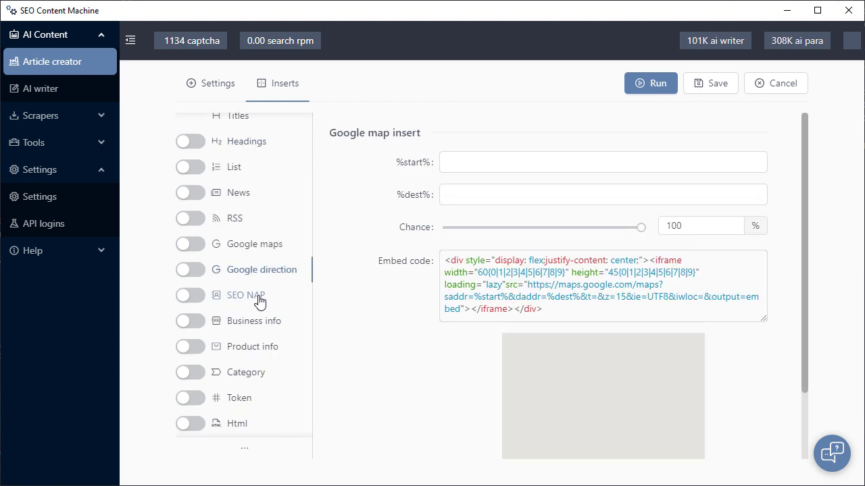
pyautogui.click(259, 299)
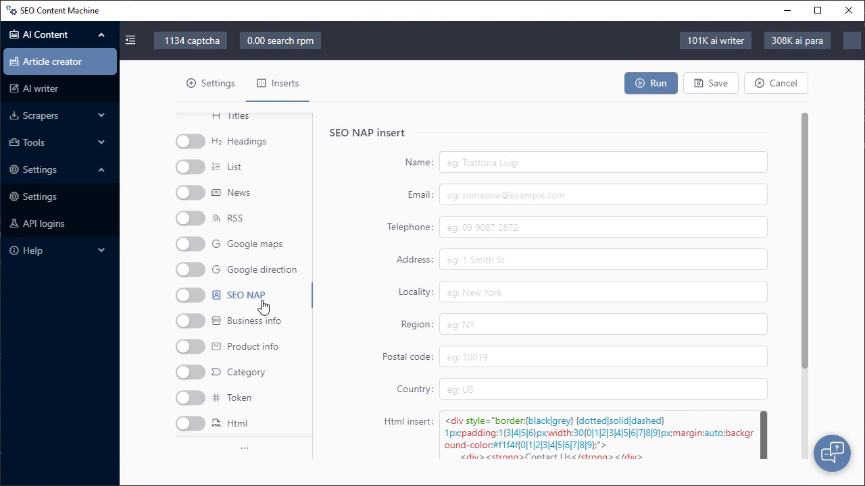
pyautogui.scroll(2, 265, 304)
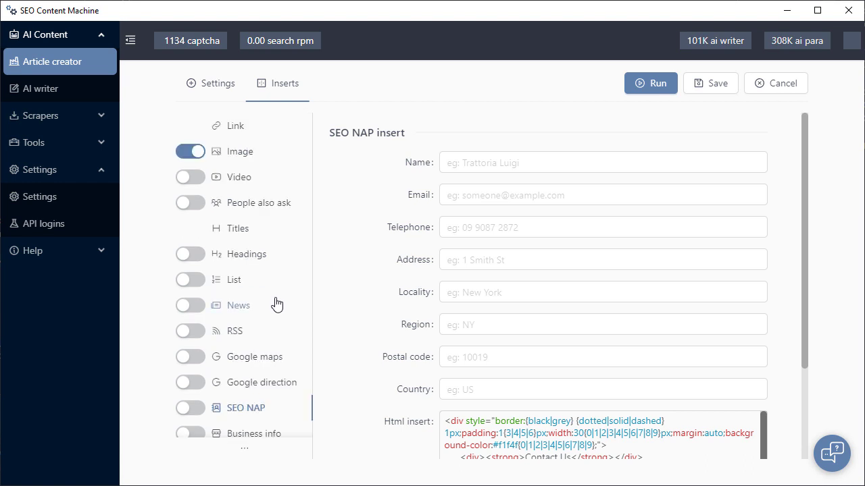
pyautogui.click(221, 82)
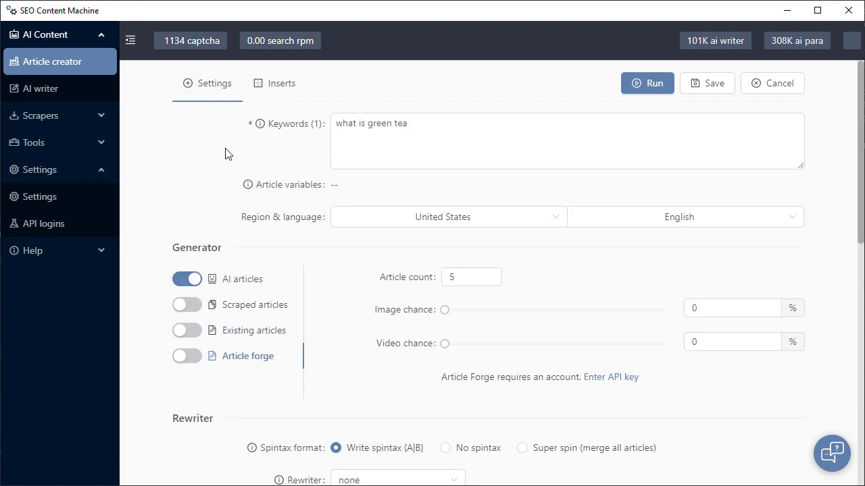
# - Save the 'what is green tea' article task and run Article Creator #1
pyautogui.click(706, 92)
pyautogui.click(647, 92)
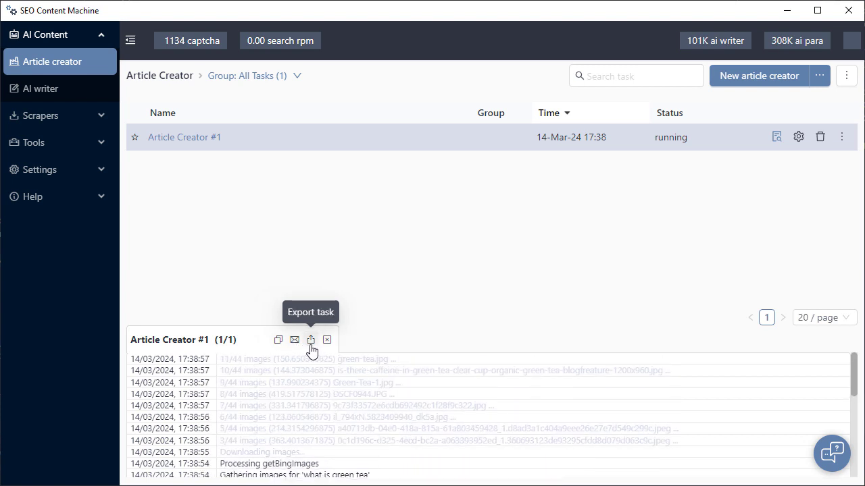
# - Reopen Article Creator #1's log and wait until it finishes the 331-word green tea article
pyautogui.click(327, 340)
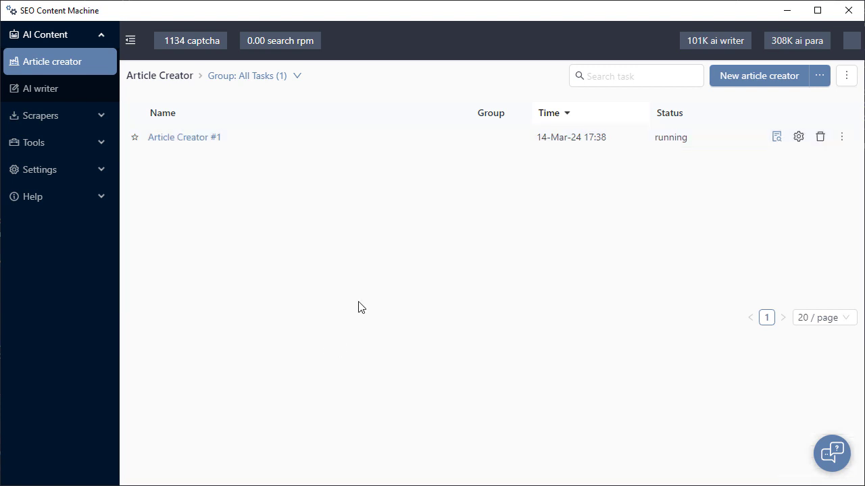
pyautogui.click(398, 136)
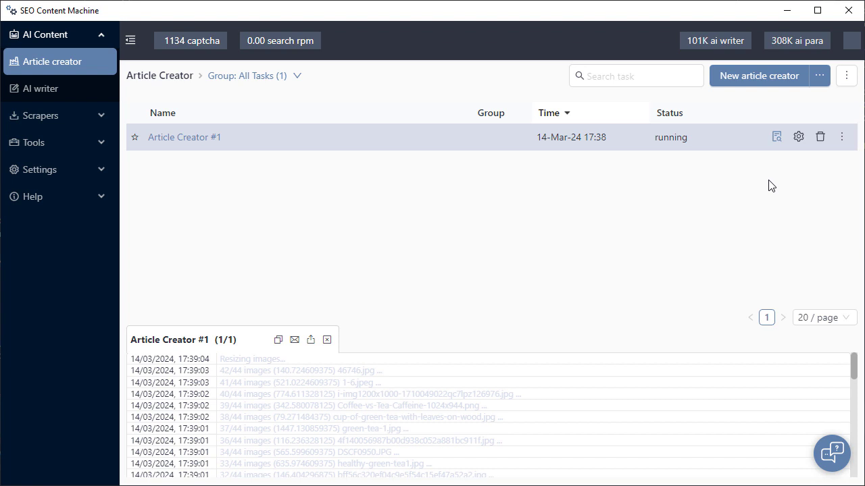
pyautogui.moveTo(777, 143)
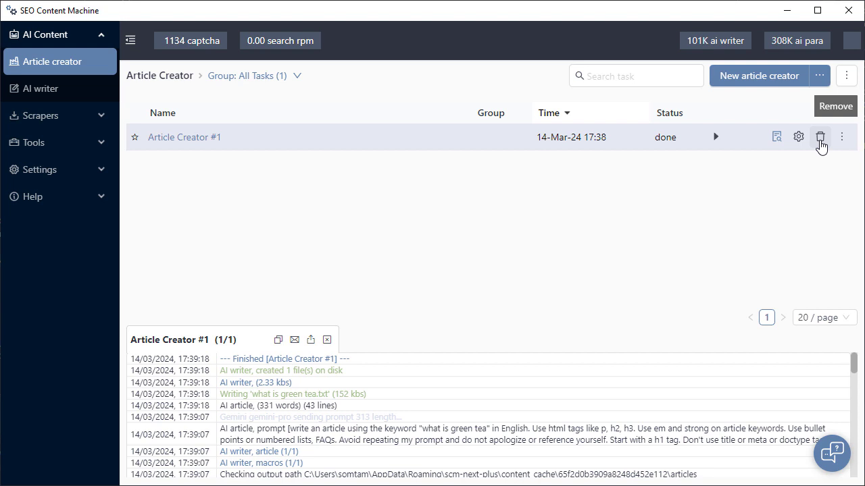
pyautogui.moveTo(845, 146)
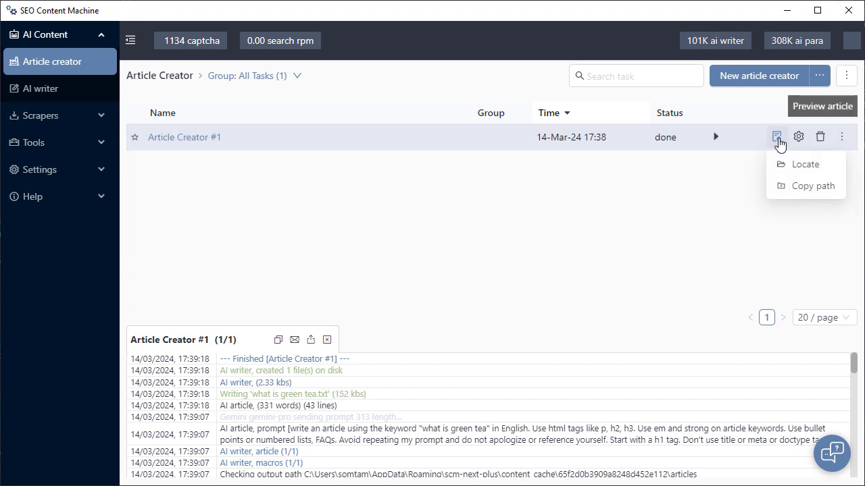
# - Preview 'what is green tea.txt', scrolling its HTML source and rendered article with embedded image
pyautogui.click(778, 138)
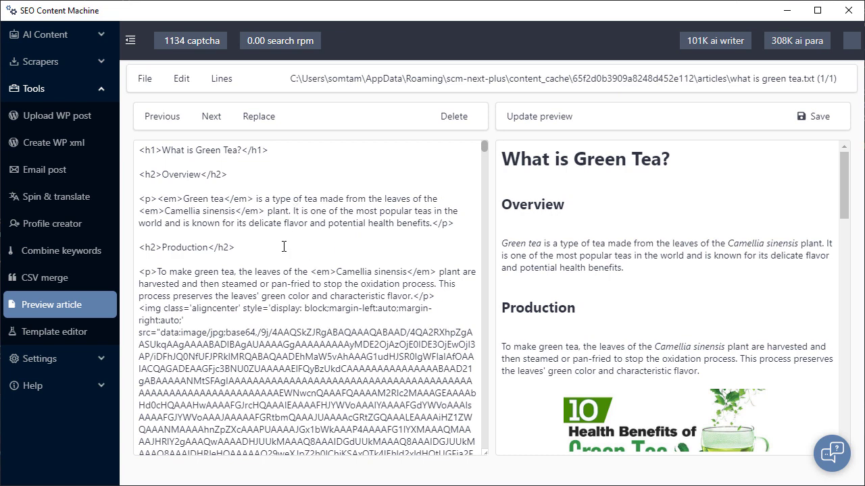
pyautogui.scroll(-3, 320, 281)
pyautogui.click(289, 304)
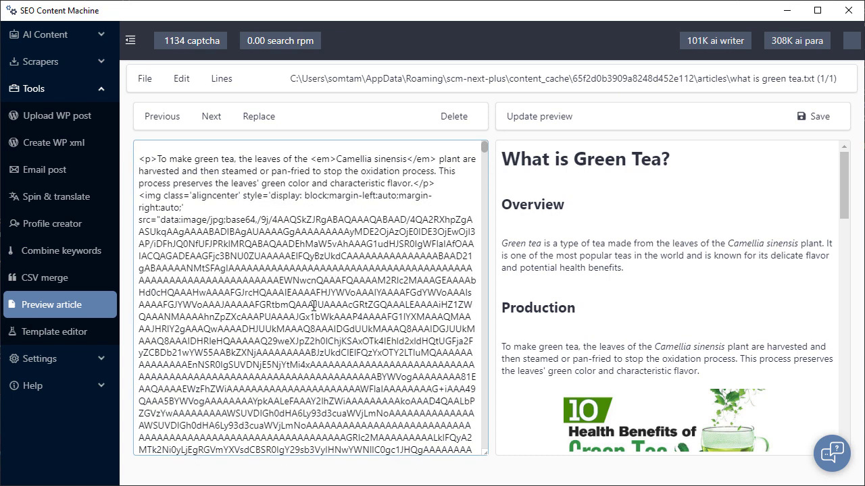
pyautogui.scroll(-3, 312, 304)
pyautogui.scroll(-9, 335, 307)
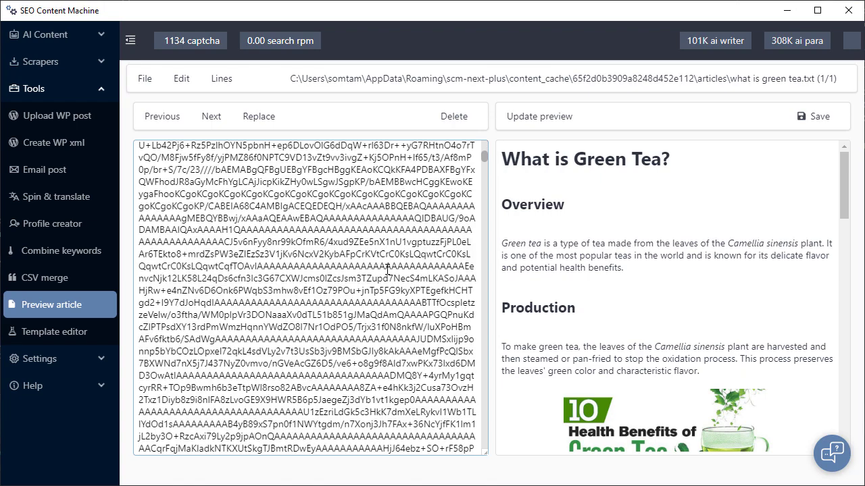
pyautogui.scroll(-3, 597, 231)
pyautogui.scroll(-5, 592, 227)
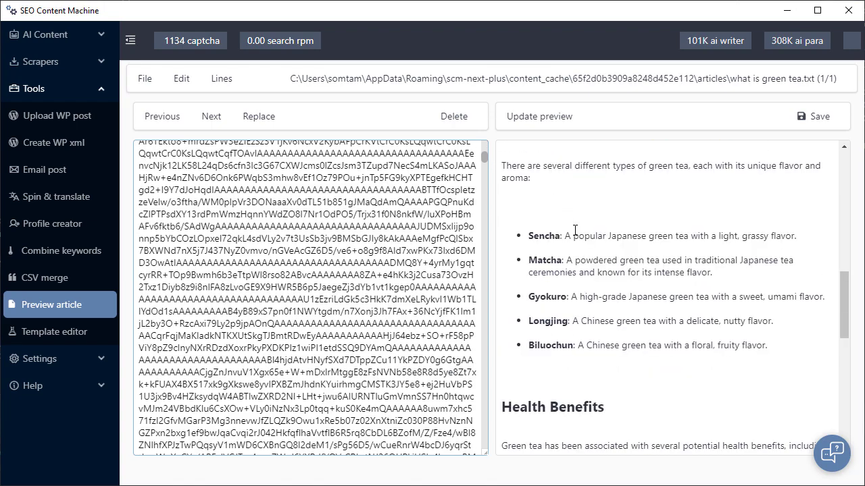
pyautogui.moveTo(844, 308); pyautogui.dragTo(858, 401)
pyautogui.moveTo(860, 243); pyautogui.dragTo(863, 160)
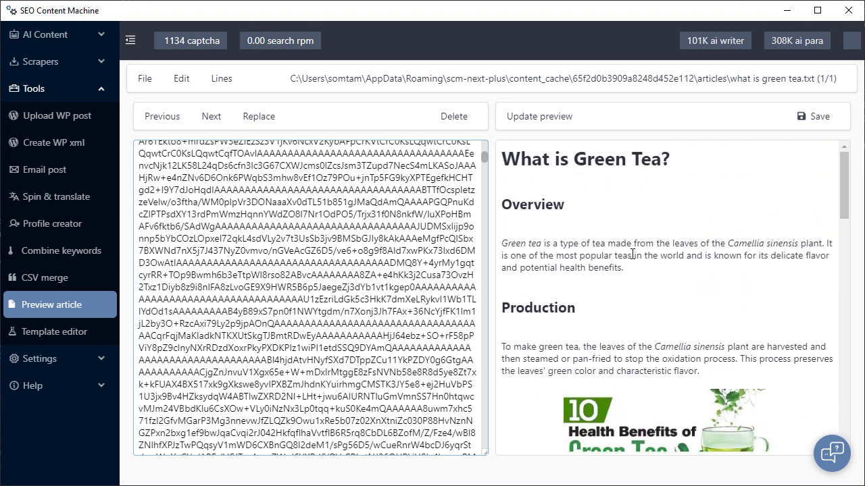